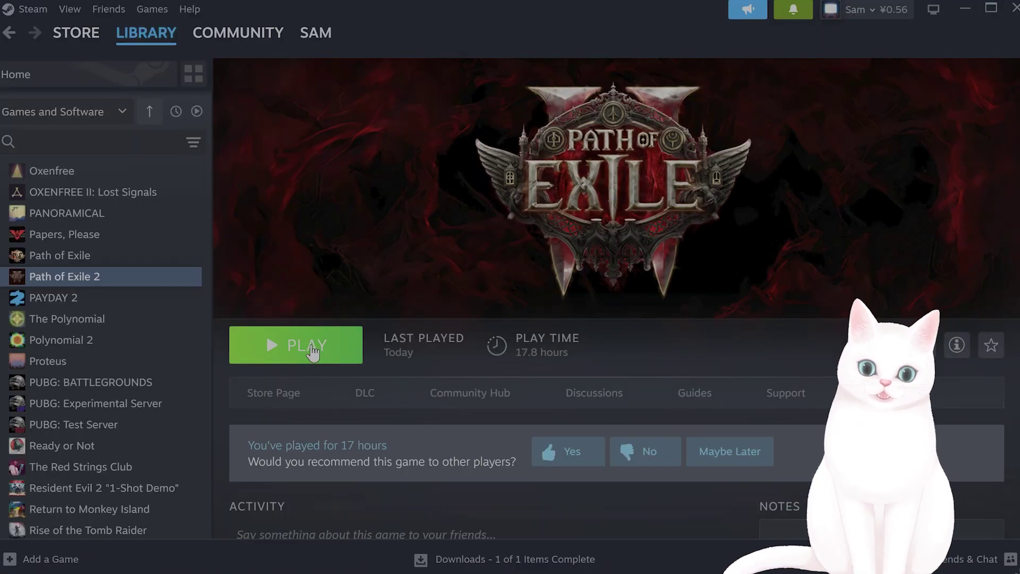
Launch Path of Exile 2 from the Steam library to reach its login screen.
left_click(313, 351)
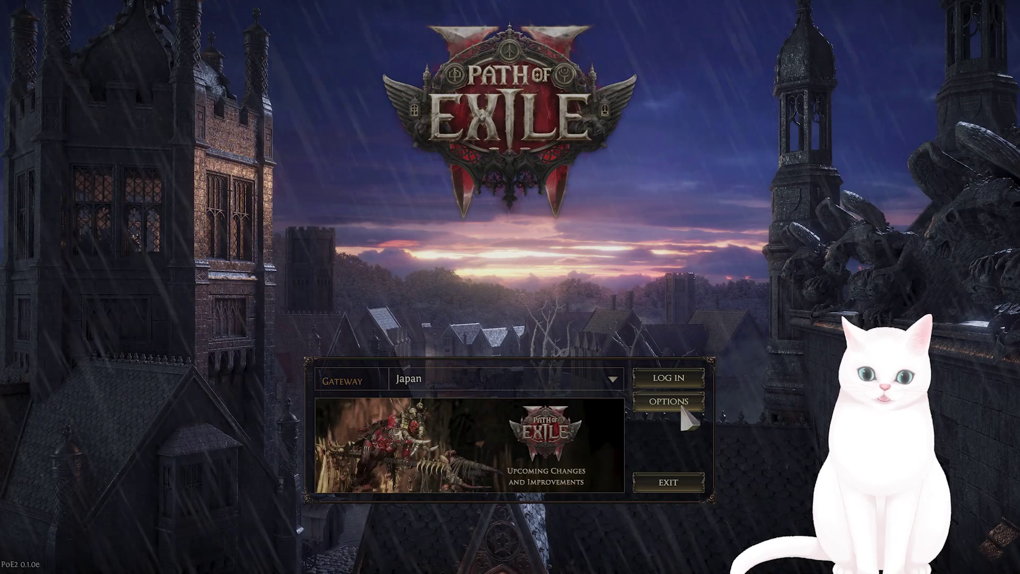
In graphics options, disable Dynamic Resolution and enable the foreground (240) and background (30) FPS caps.
left_click(668, 400)
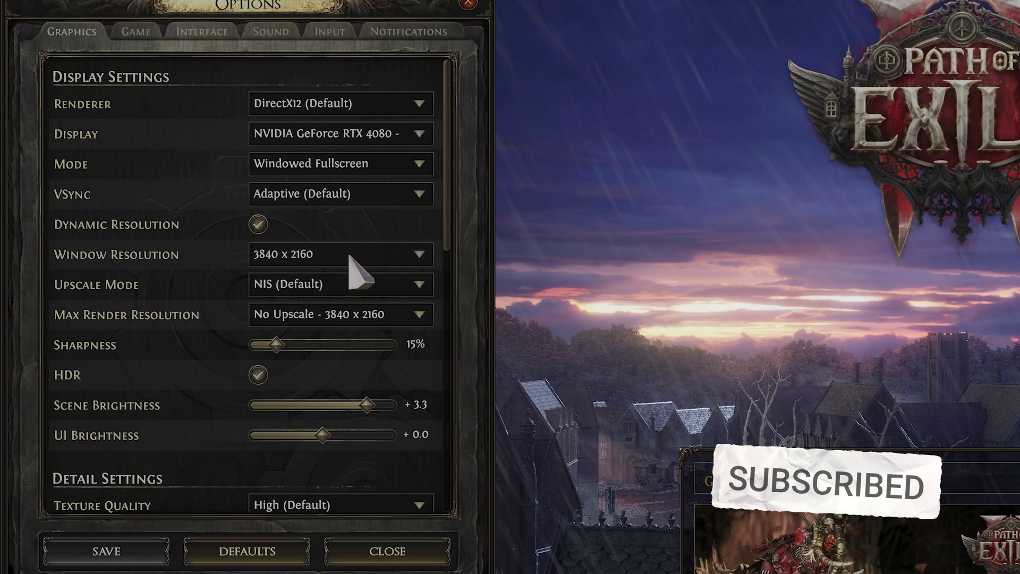
scroll(328, 254, "down", 3)
scroll(329, 254, "up", 3)
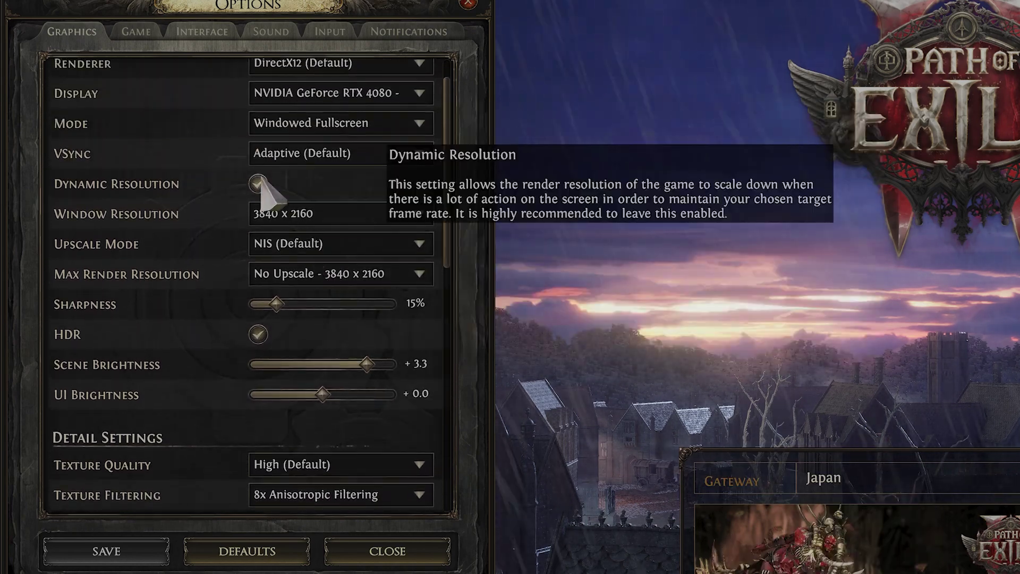
left_click(258, 185)
scroll(289, 203, "down", 3)
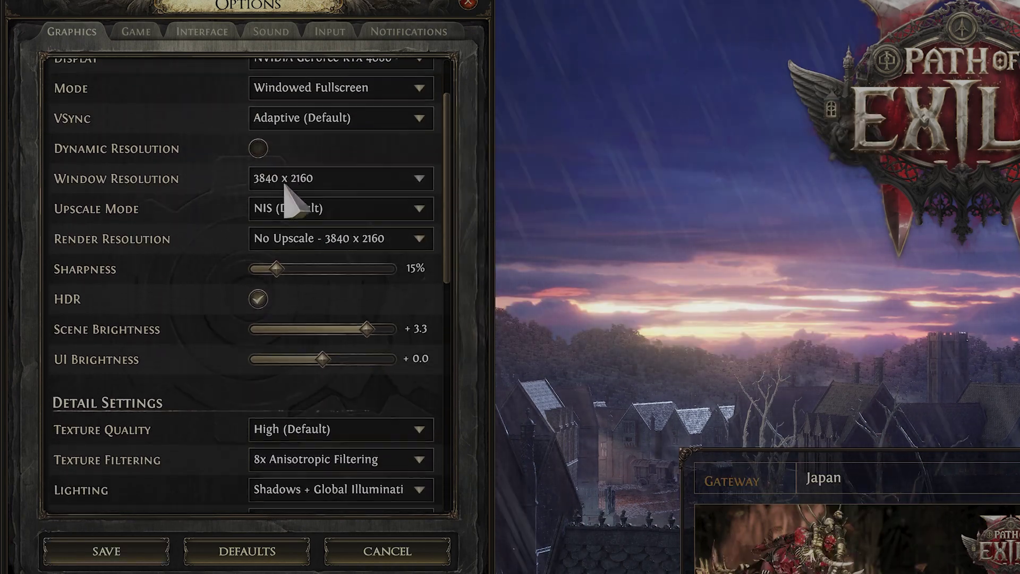
scroll(289, 203, "down", 4)
scroll(271, 209, "down", 3)
scroll(200, 208, "down", 3)
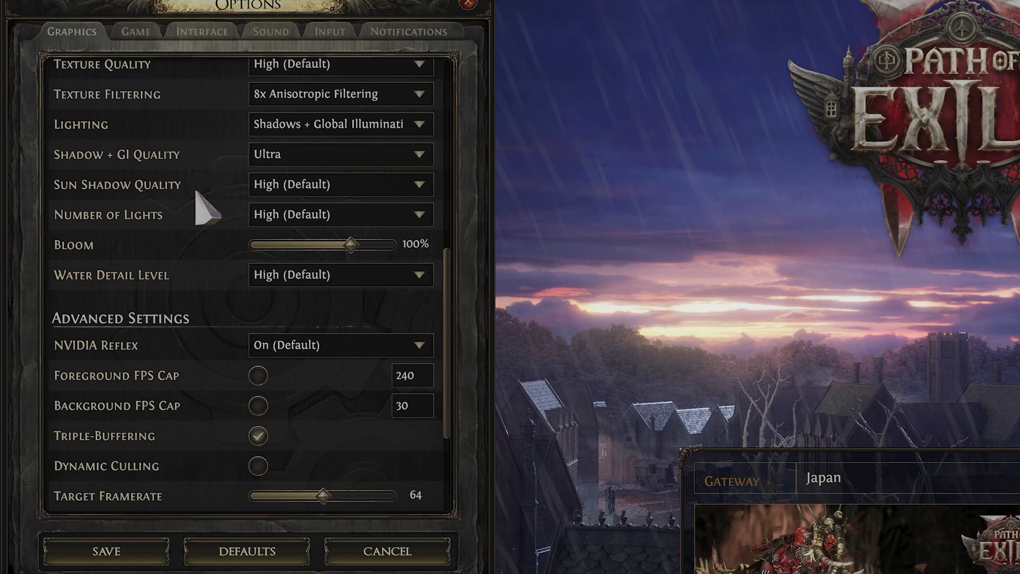
scroll(200, 209, "down", 3)
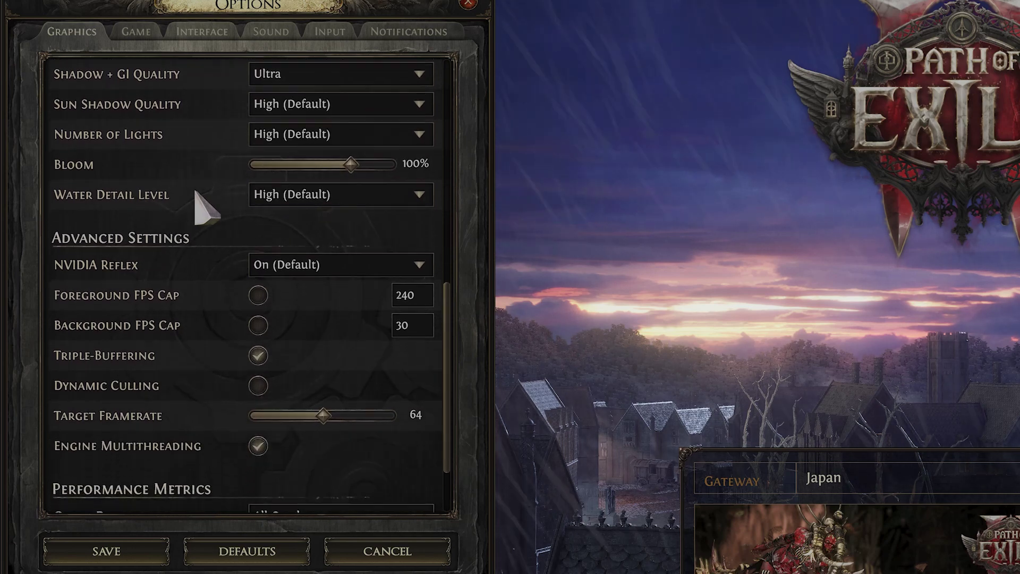
left_click(258, 294)
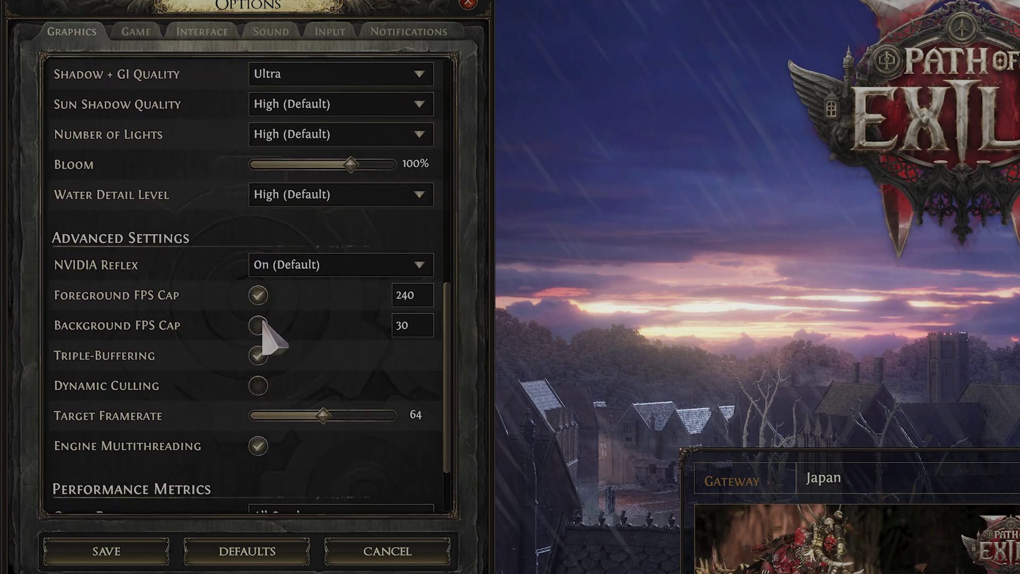
left_click(258, 325)
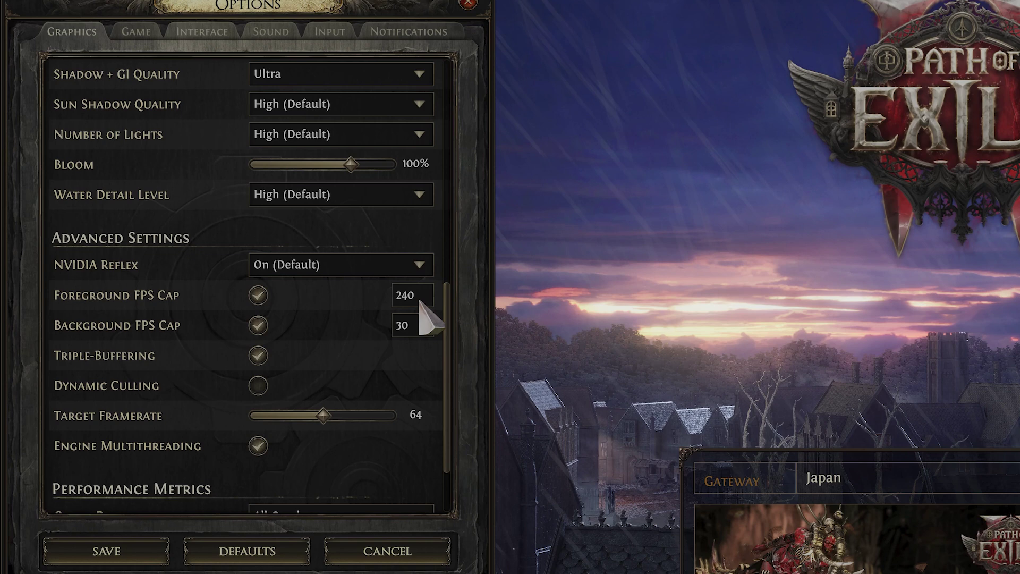
Replace the foreground and background FPS cap values with 144.
double_click(405, 295)
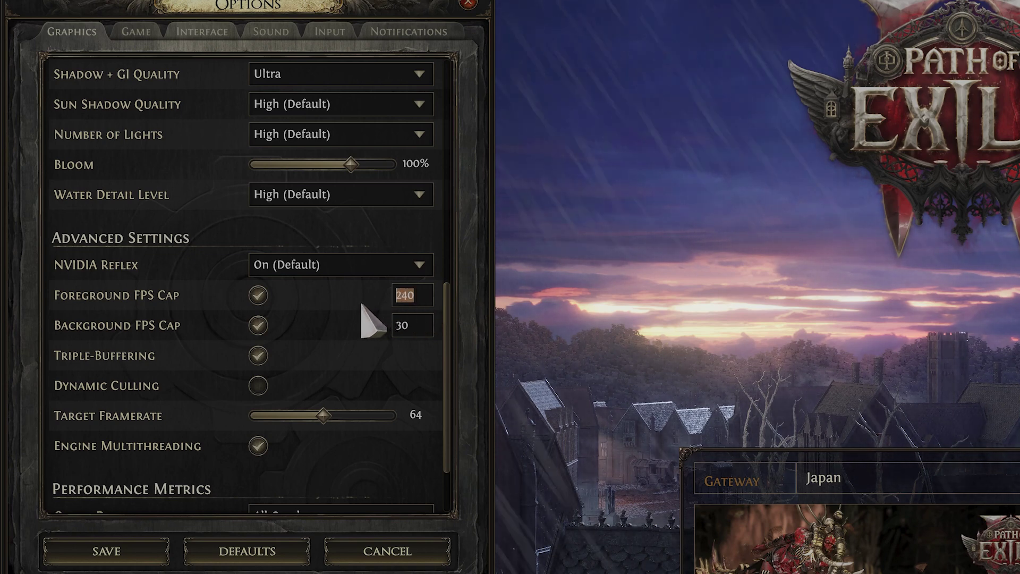
type("60")
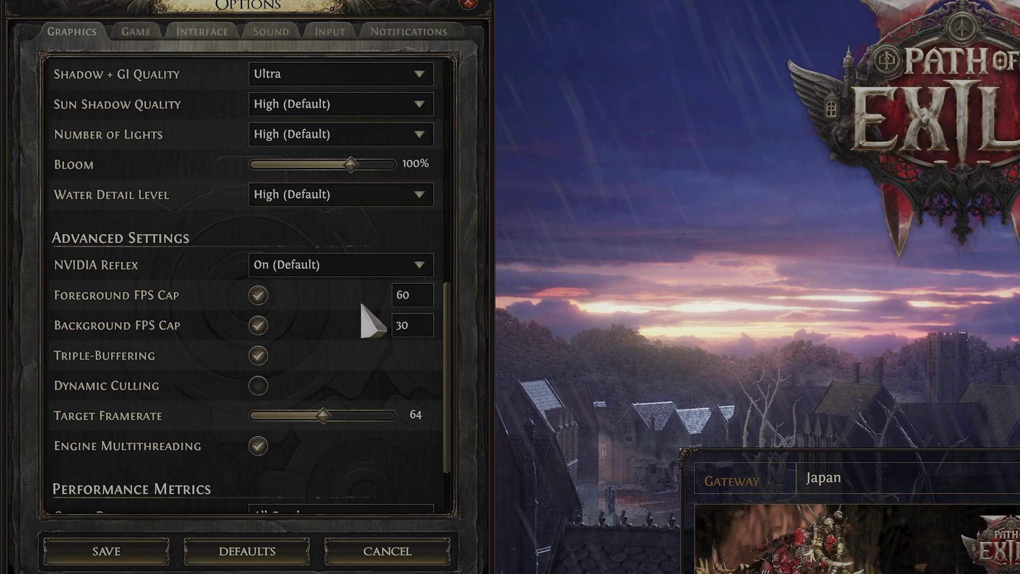
double_click(407, 295)
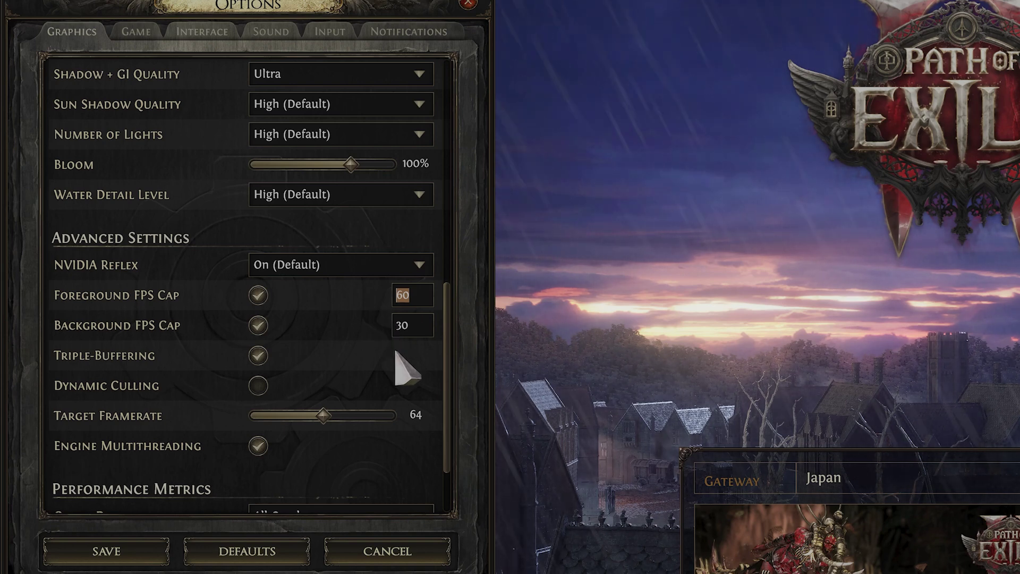
left_click(414, 327)
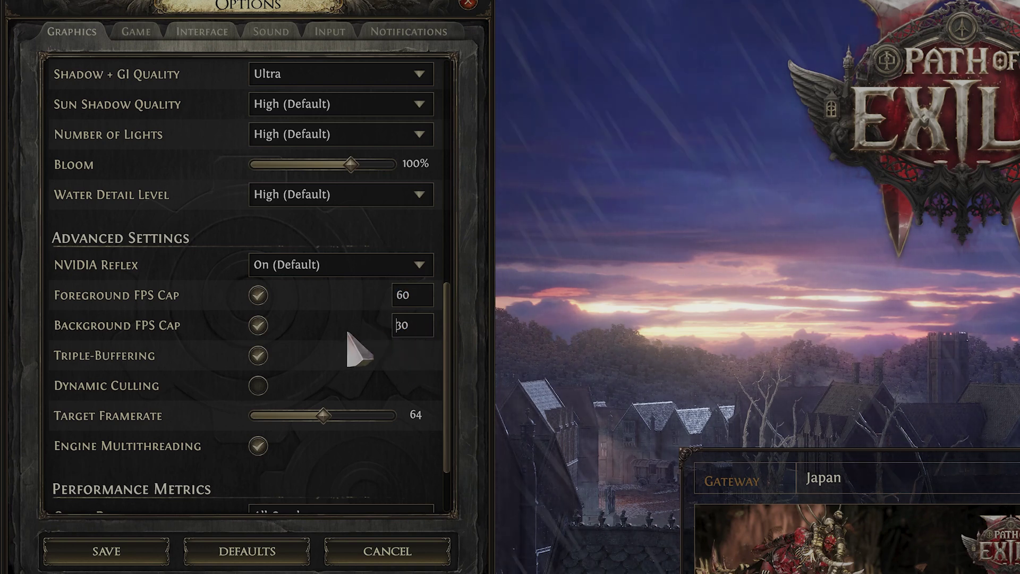
double_click(412, 326)
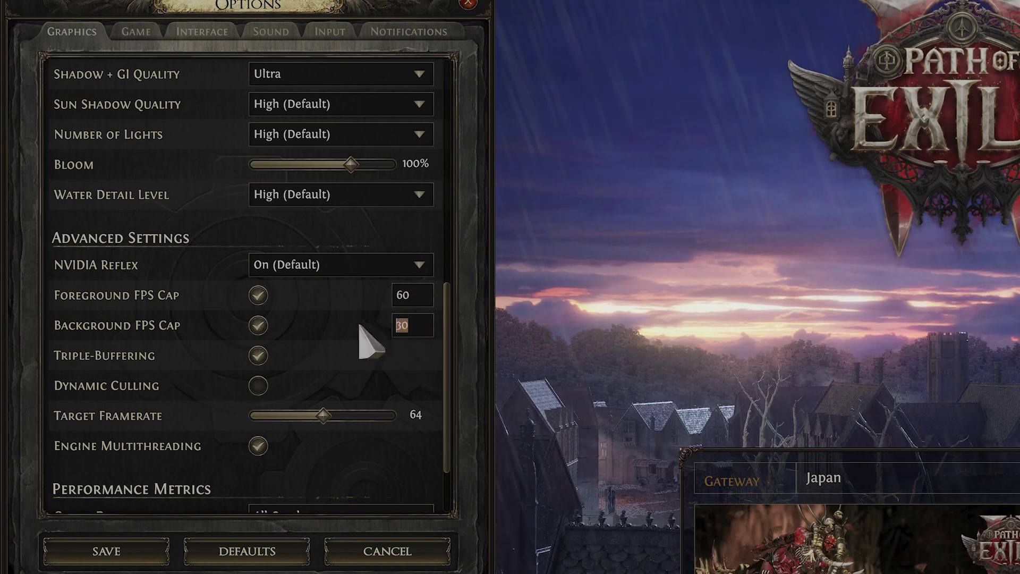
double_click(407, 295)
type("1")
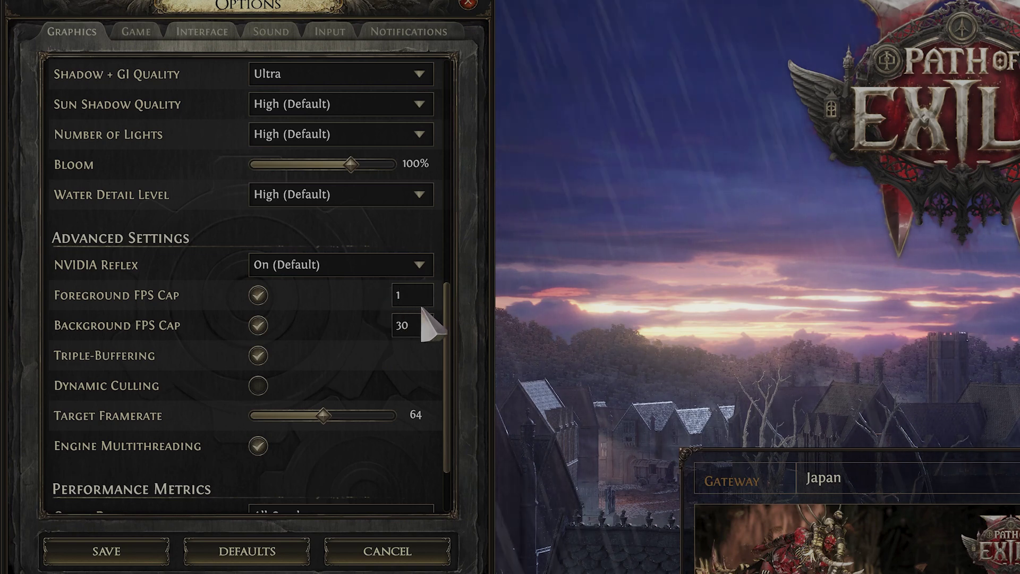
type("44")
type("14")
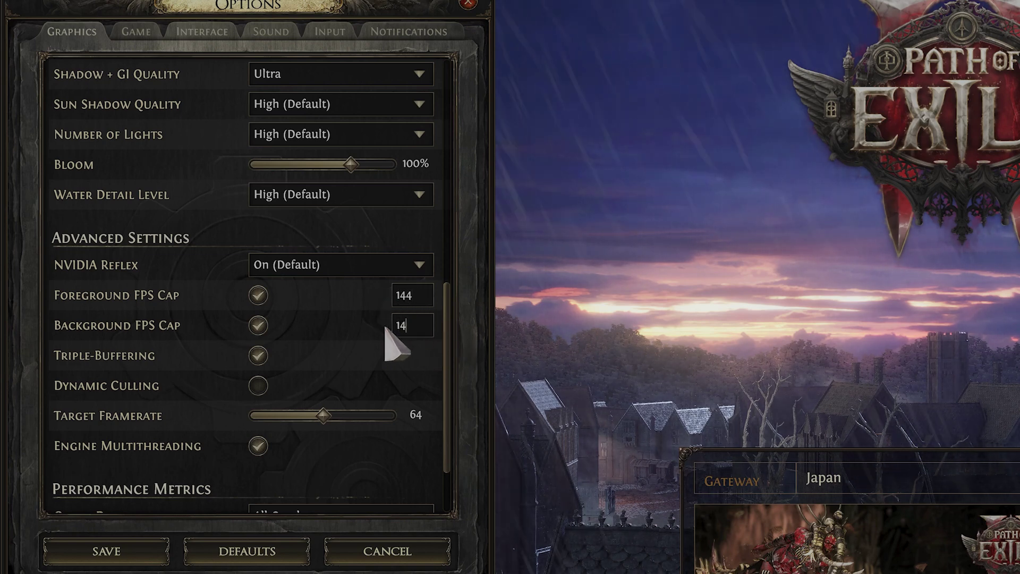
type("4")
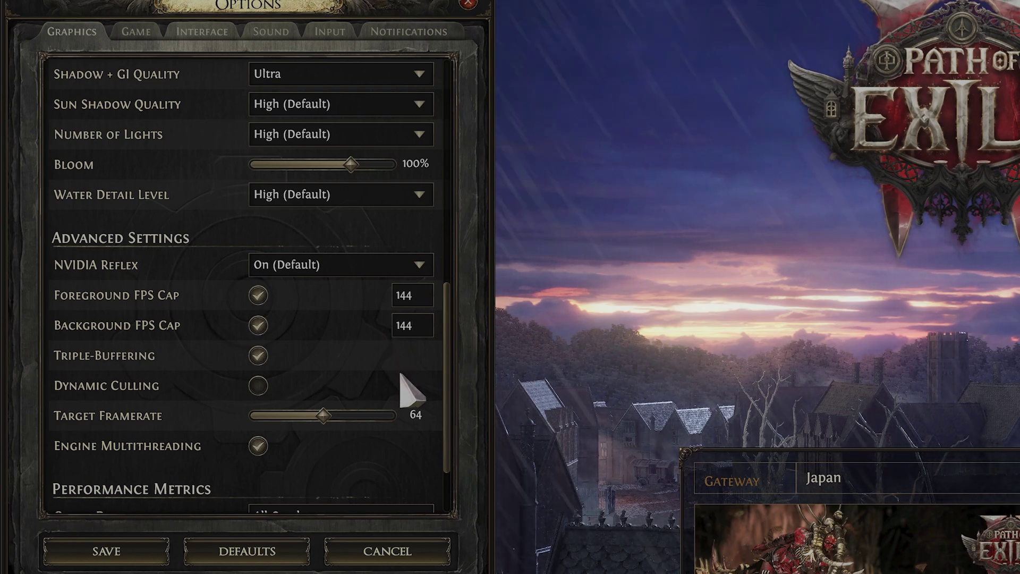
scroll(342, 367, "up", 3)
scroll(375, 423, "up", 3)
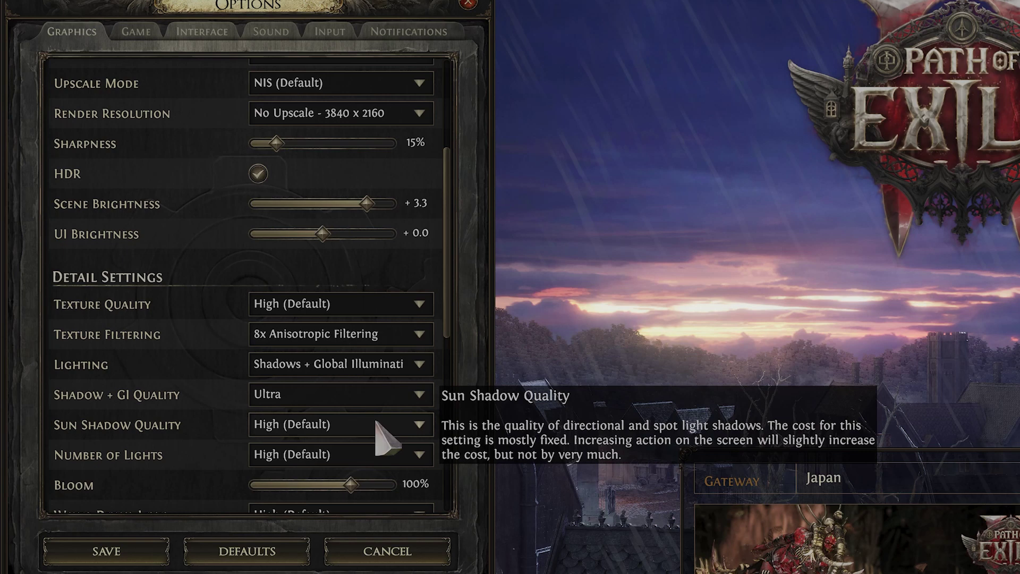
scroll(386, 439, "down", 1)
Change Texture Quality in Detail Settings from High to Medium.
left_click(420, 265)
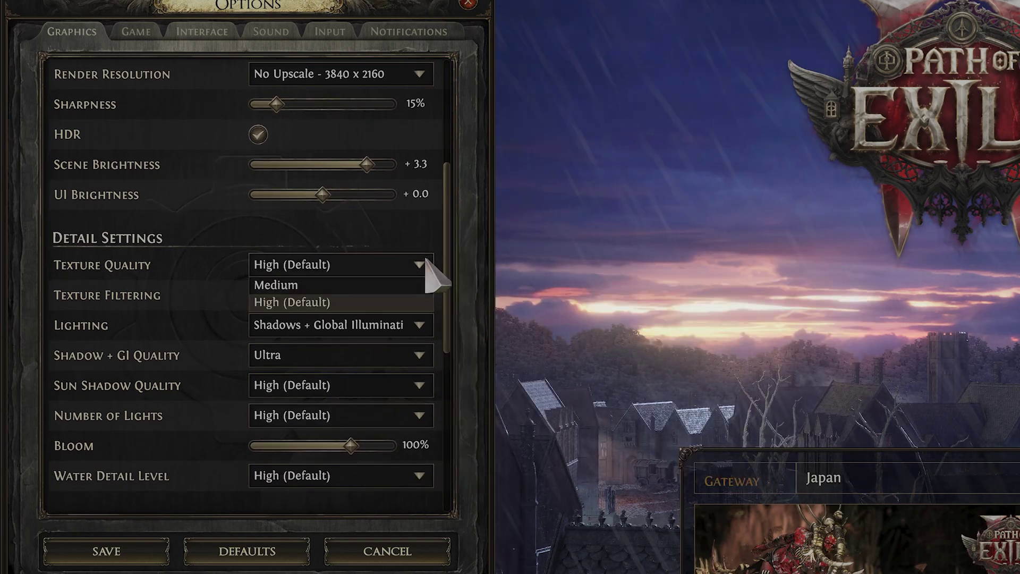
left_click(382, 284)
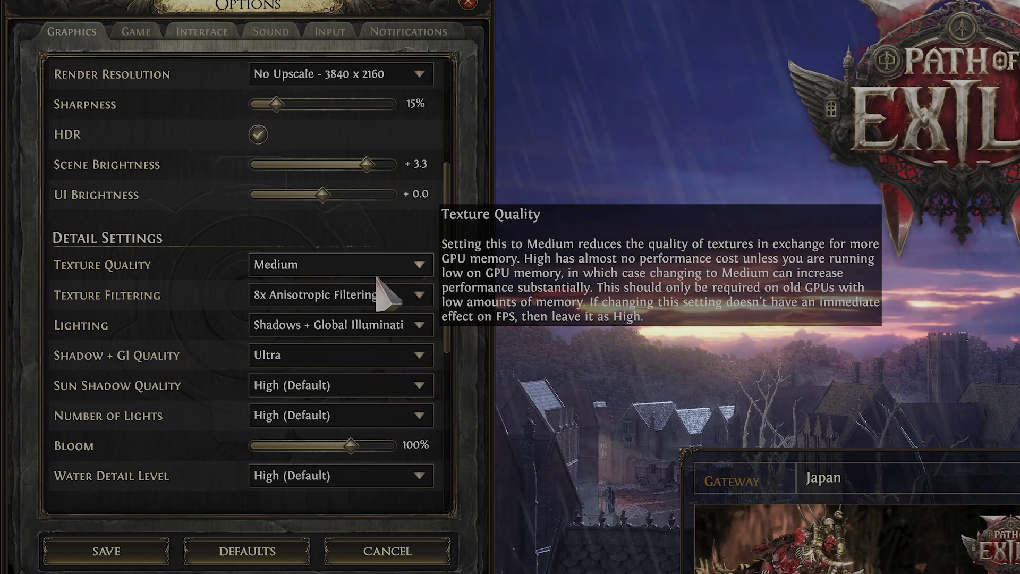
scroll(381, 295, "down", 2)
scroll(383, 311, "down", 2)
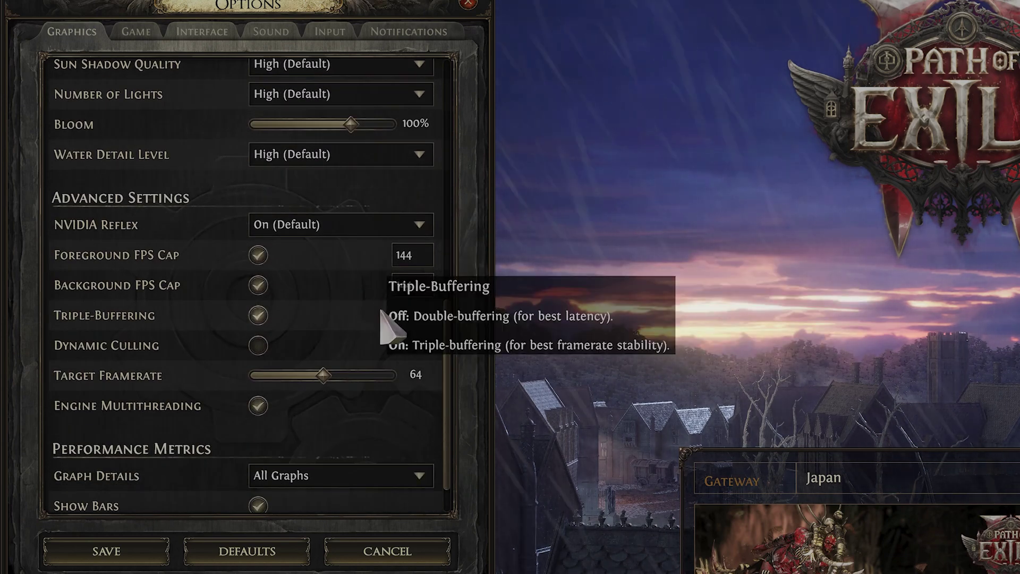
scroll(384, 327, "down", 1)
scroll(384, 327, "down", 1)
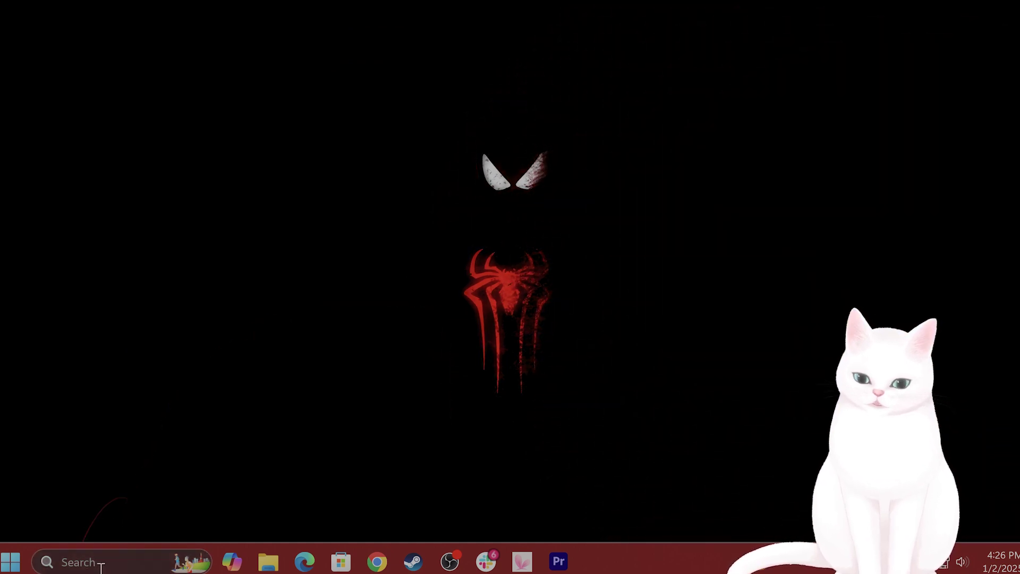
Find NVIDIA Control Panel through Windows search and open it on Manage 3D Settings.
left_click(101, 564)
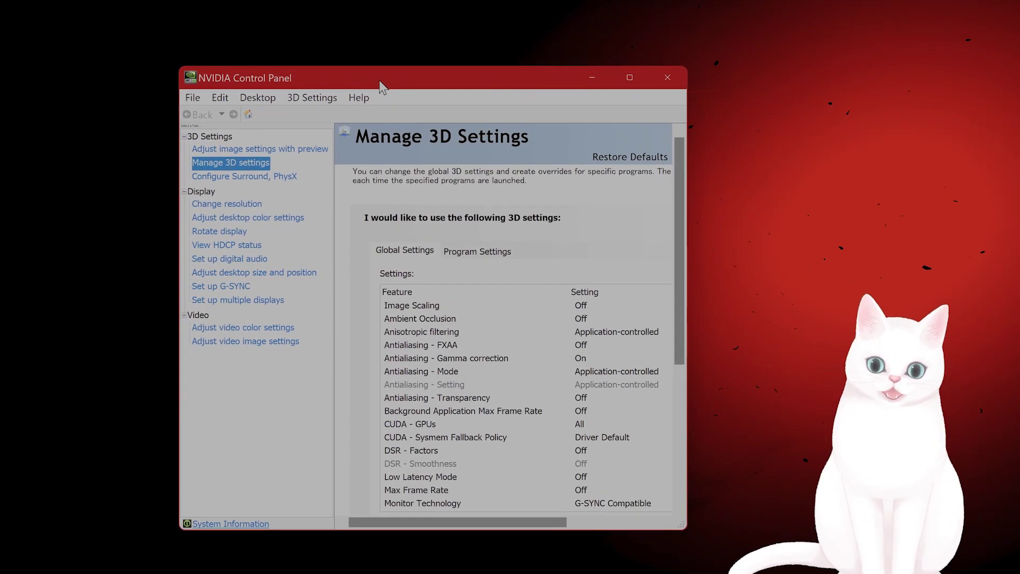
Under Program Settings, give Path of Exile Prefer maximum performance power management, then close the panel.
left_click_drag(720, 90, 358, 20)
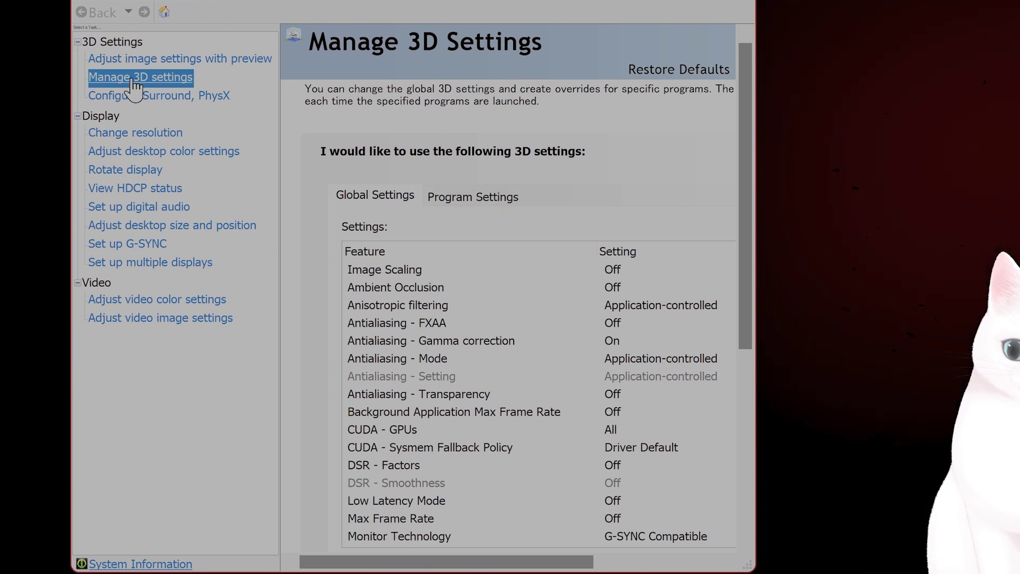
left_click(503, 197)
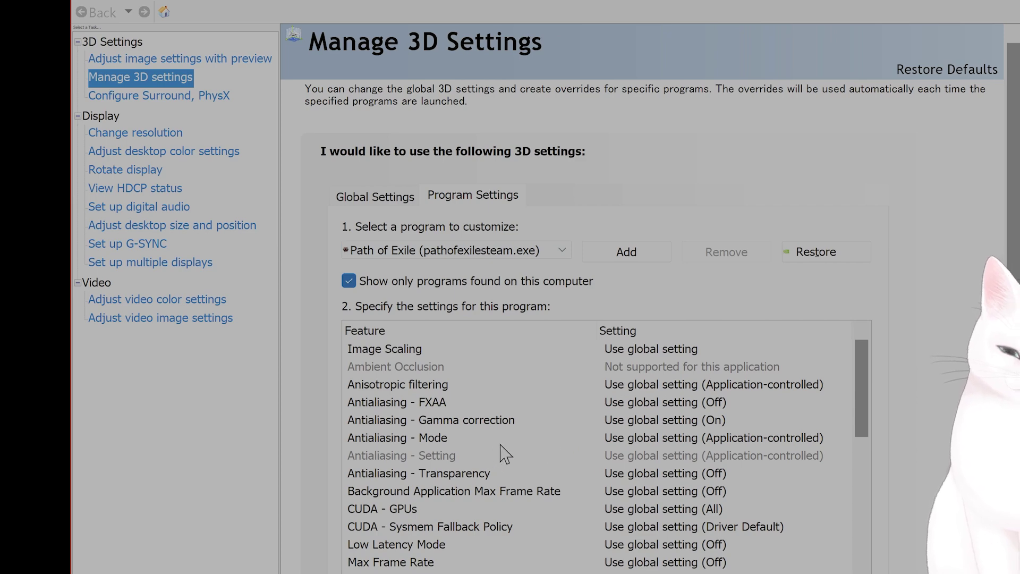
scroll(505, 453, "down", 2)
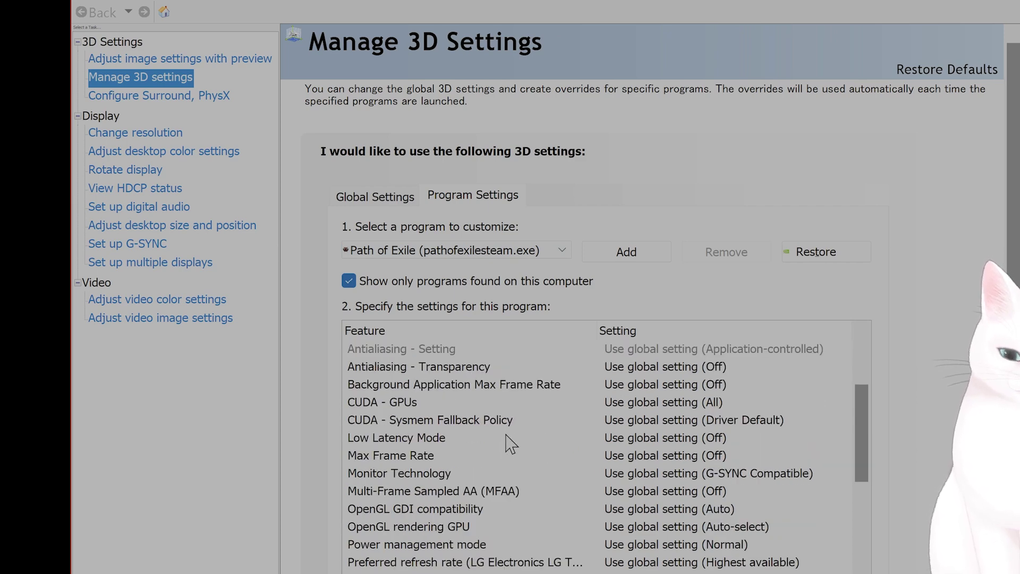
left_click(510, 545)
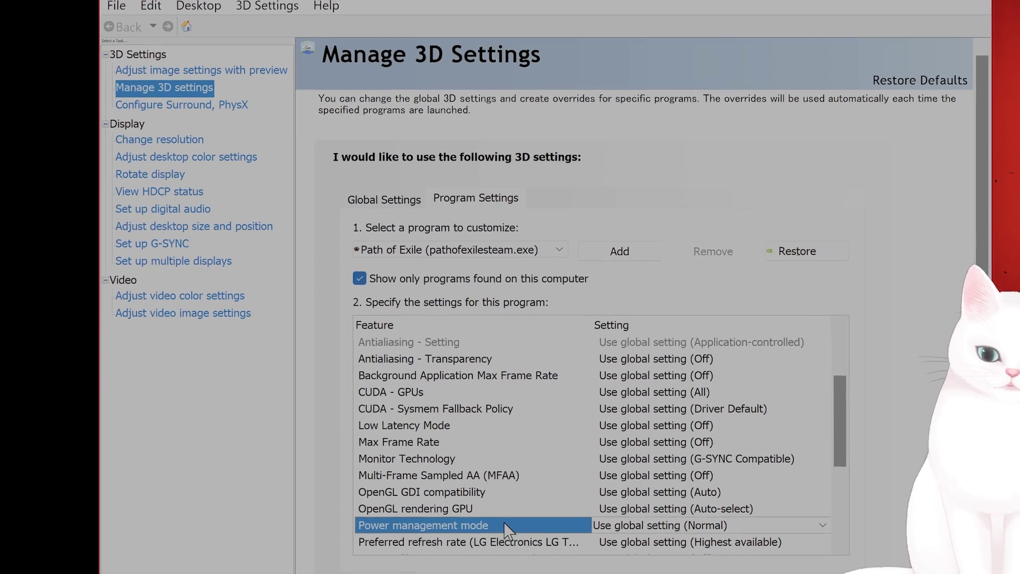
left_click(662, 525)
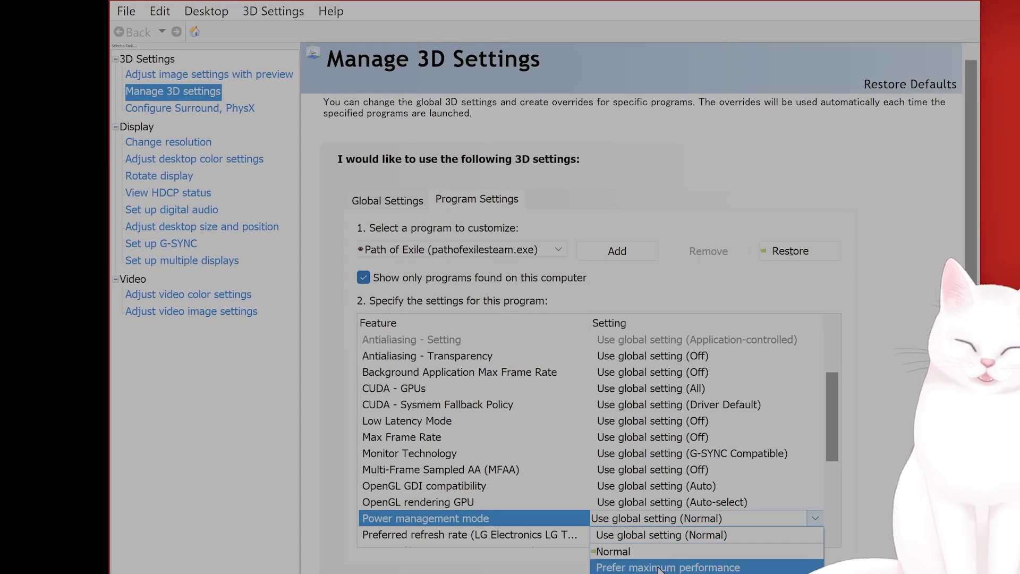
left_click(659, 567)
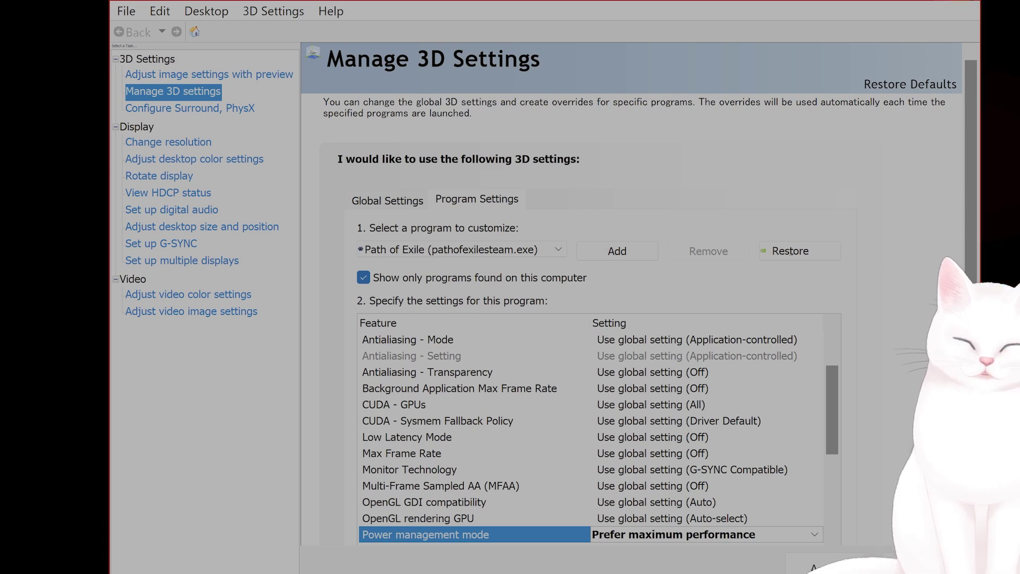
key("alt+F4")
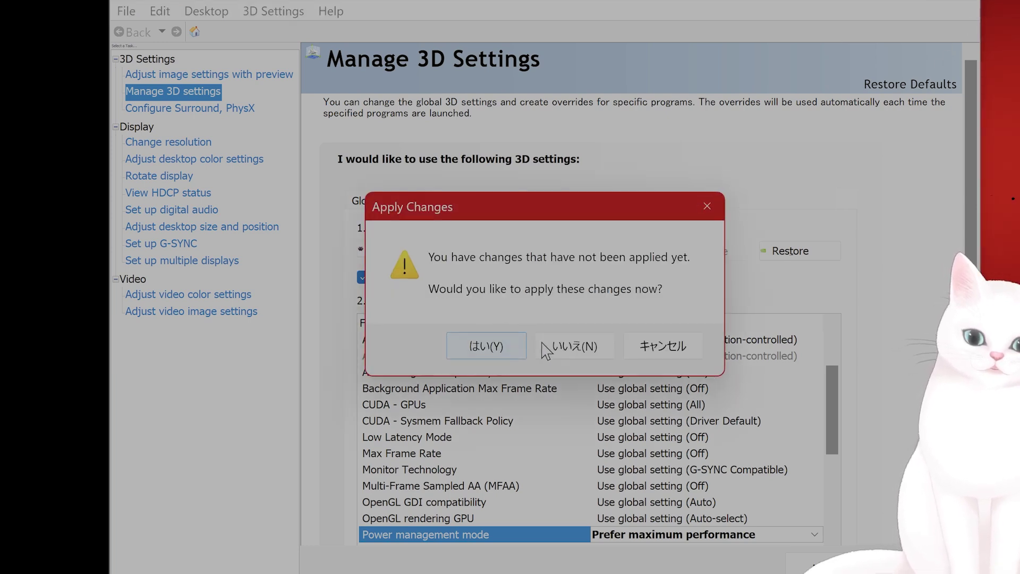
Apply the pending NVIDIA change and launch Device Manager from Windows search.
left_click(555, 346)
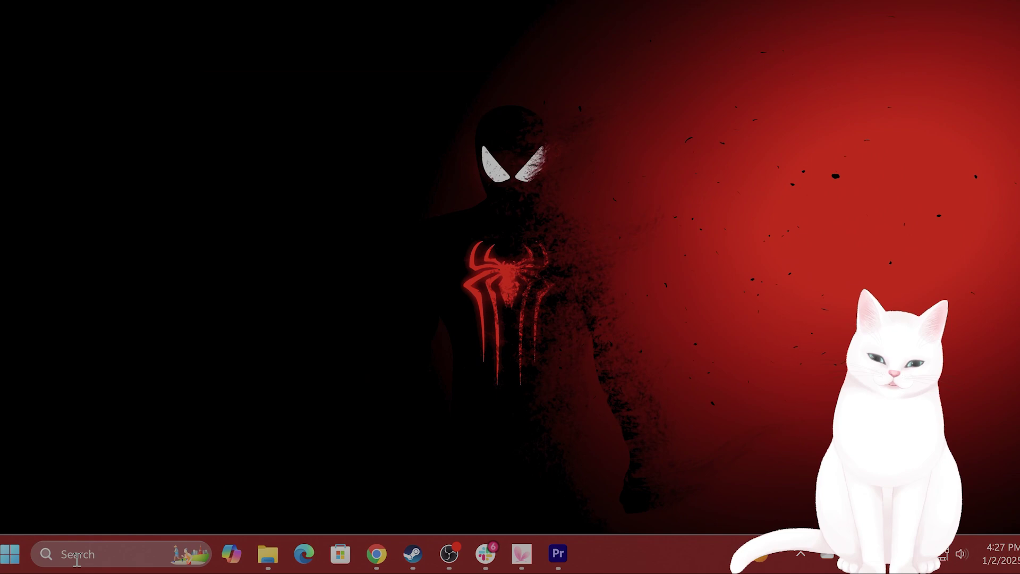
left_click(85, 554)
type("device manager")
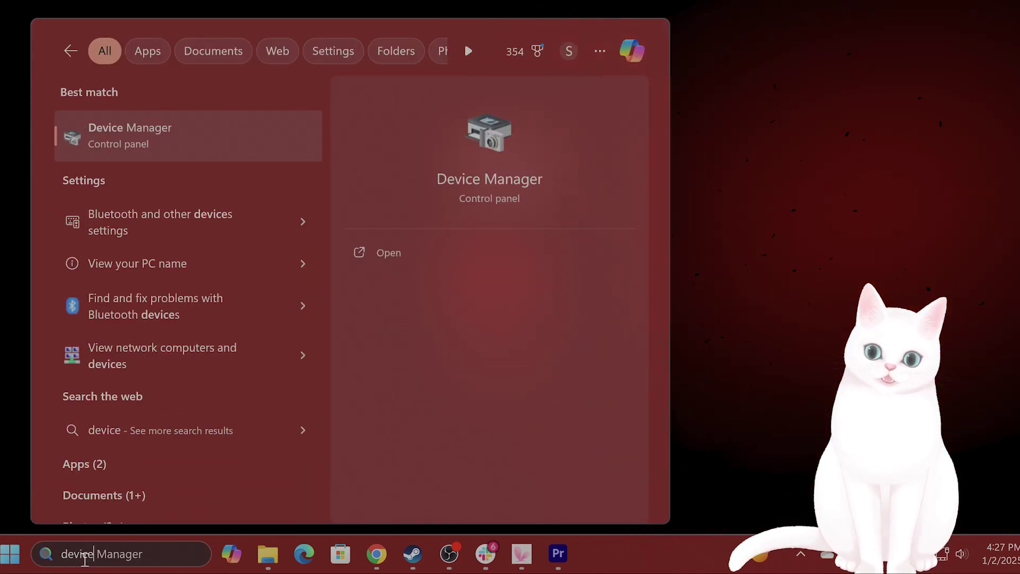
key("Return")
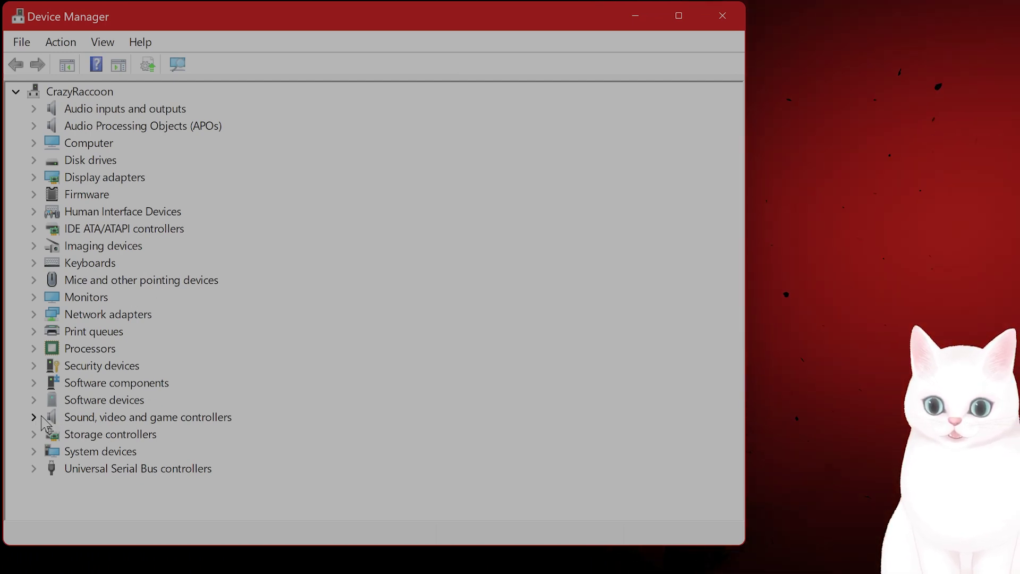
Disable NVIDIA High Definition Audio under Sound, video and game controllers.
double_click(148, 417)
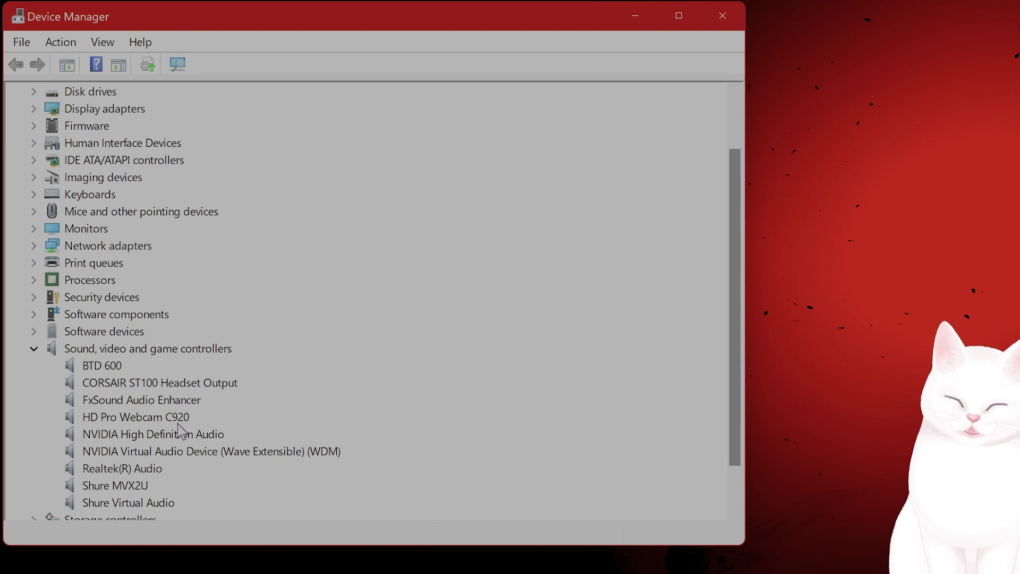
right_click(102, 437)
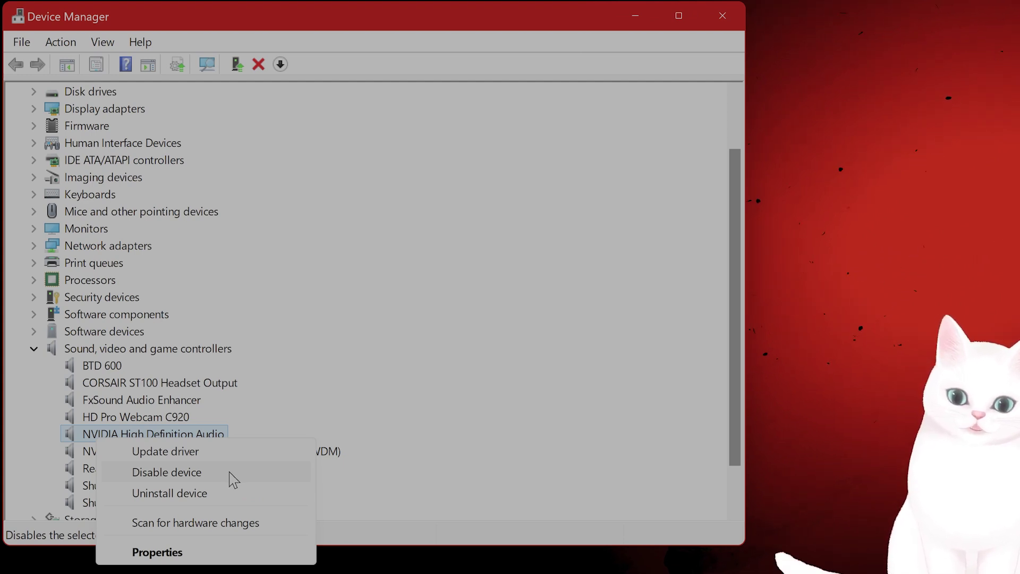
left_click(416, 431)
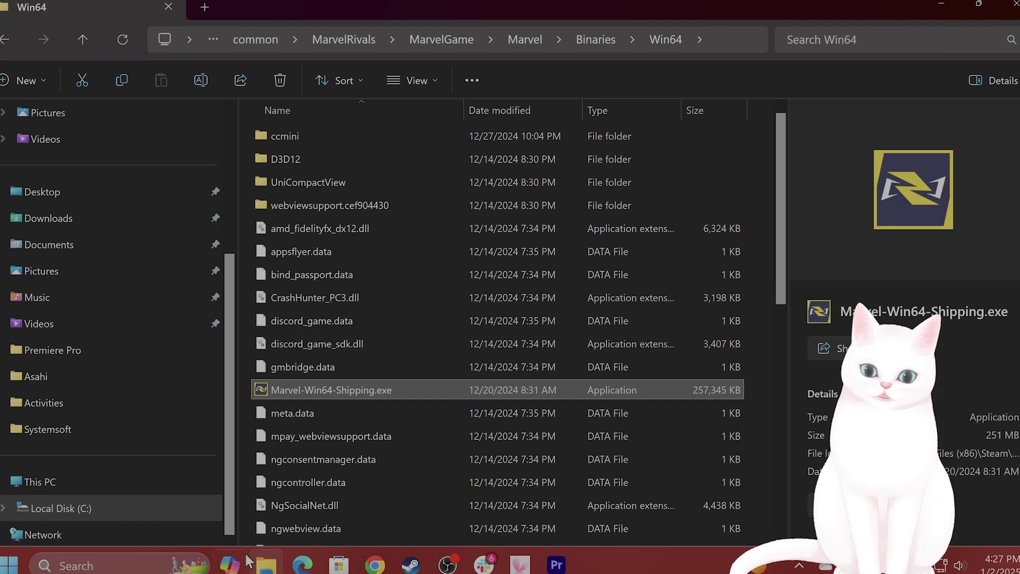
scroll(128, 479, "down", 1)
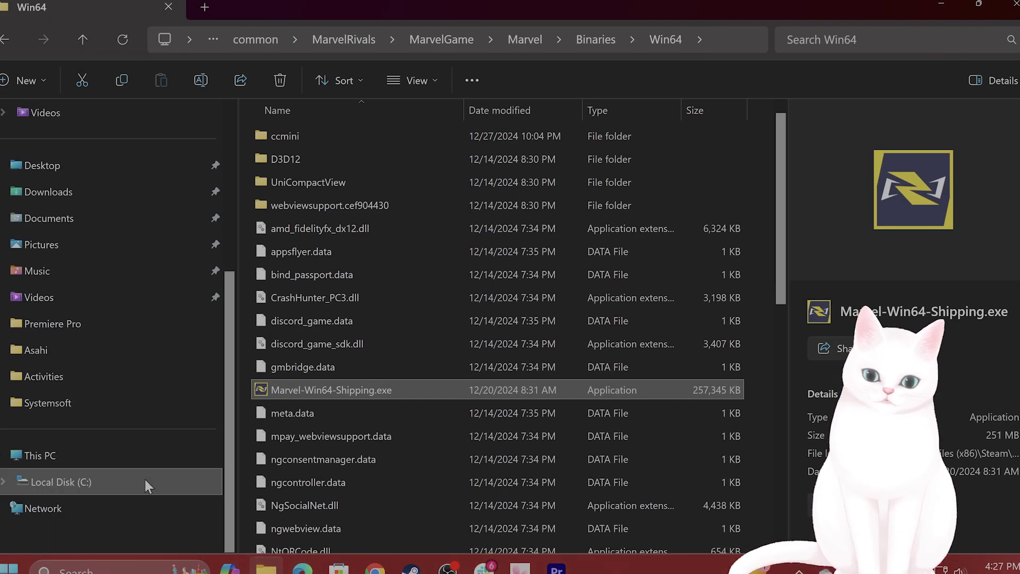
Browse C: > Users > user folder > AppData > Roaming > Path of Exile 2.
left_click(114, 483)
scroll(331, 359, "down", 5)
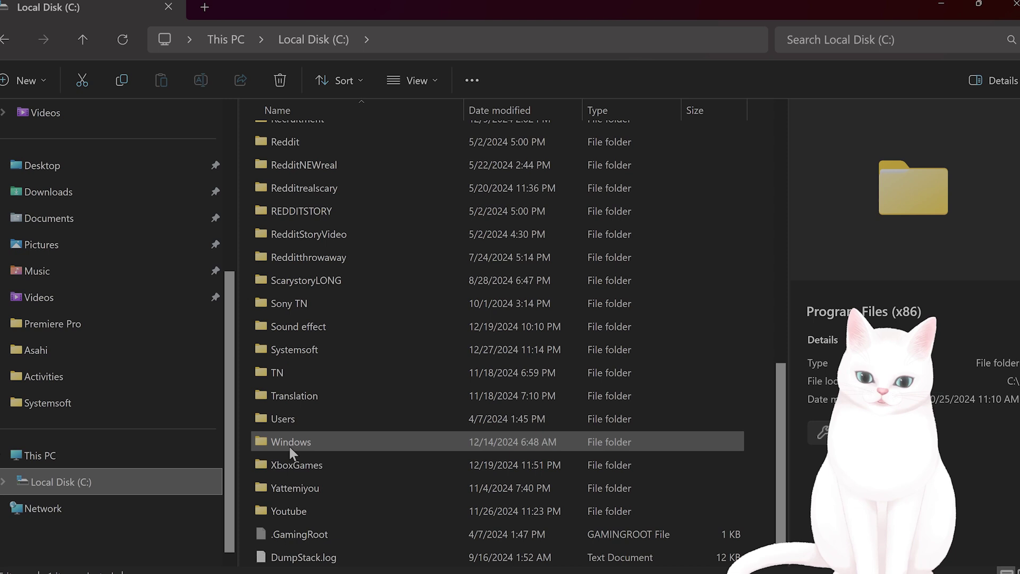
left_click(294, 421)
double_click(294, 421)
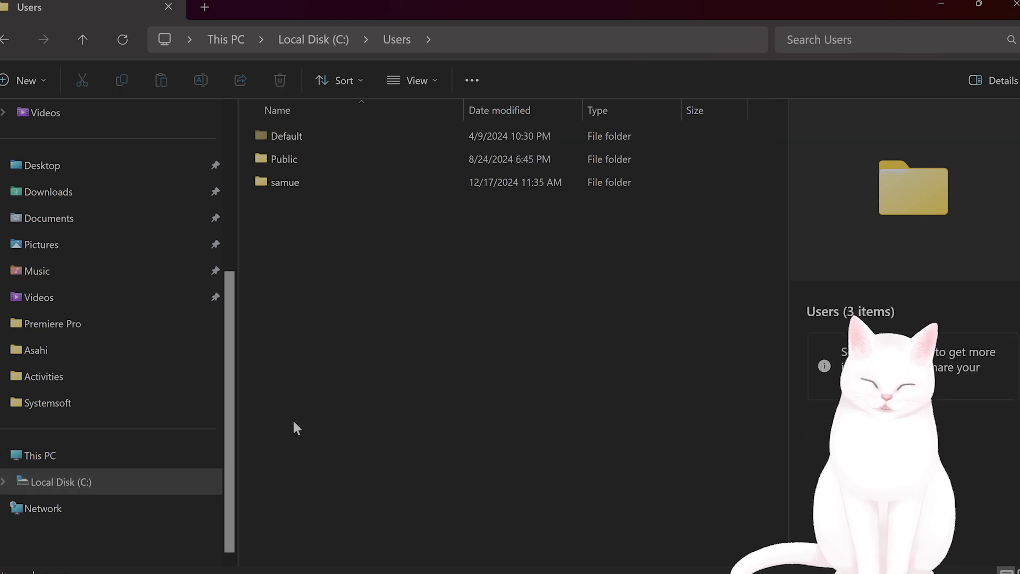
double_click(304, 184)
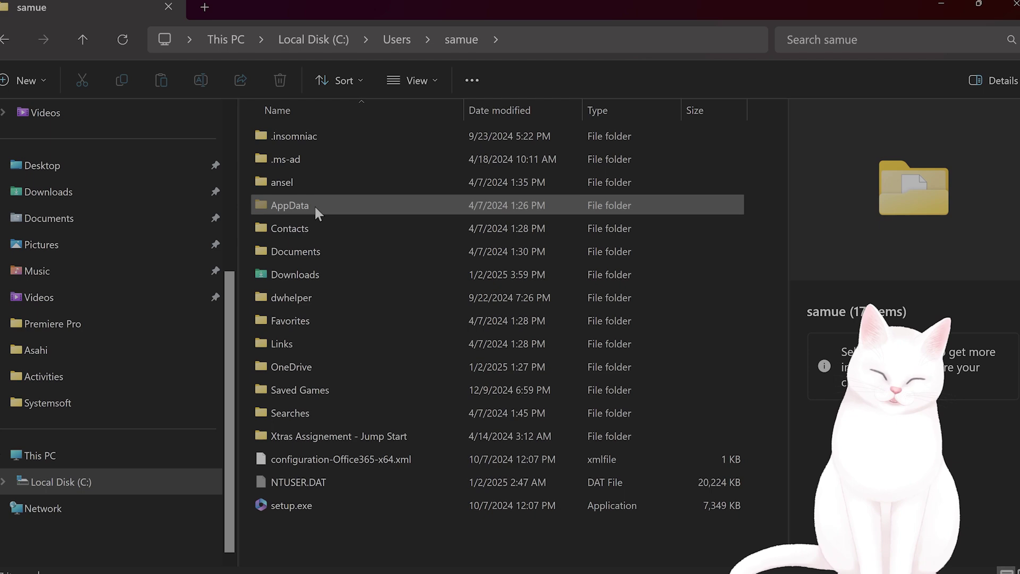
double_click(314, 205)
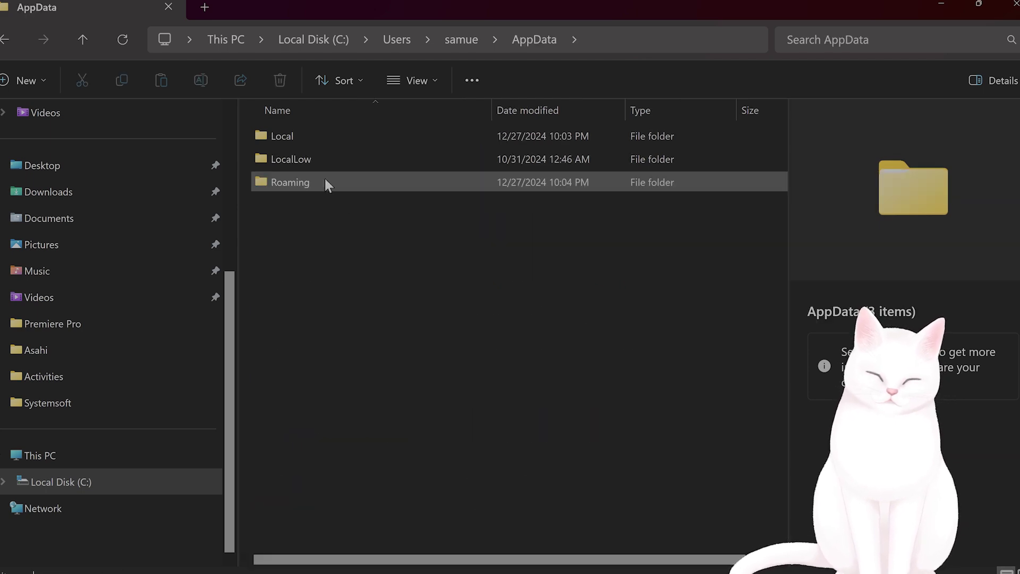
double_click(325, 184)
scroll(424, 307, "down", 3)
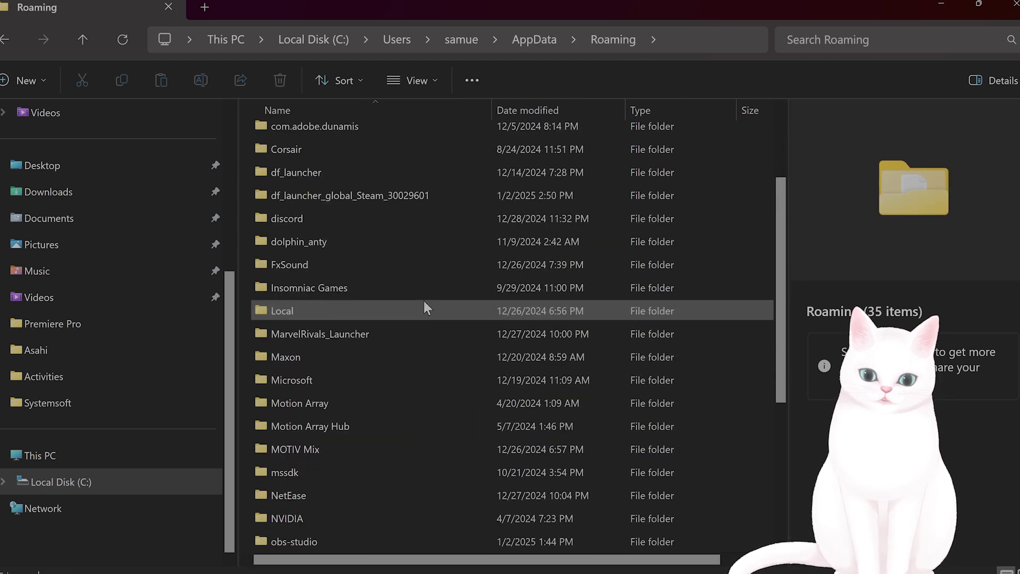
scroll(422, 307, "down", 3)
scroll(420, 302, "down", 3)
left_click(375, 363)
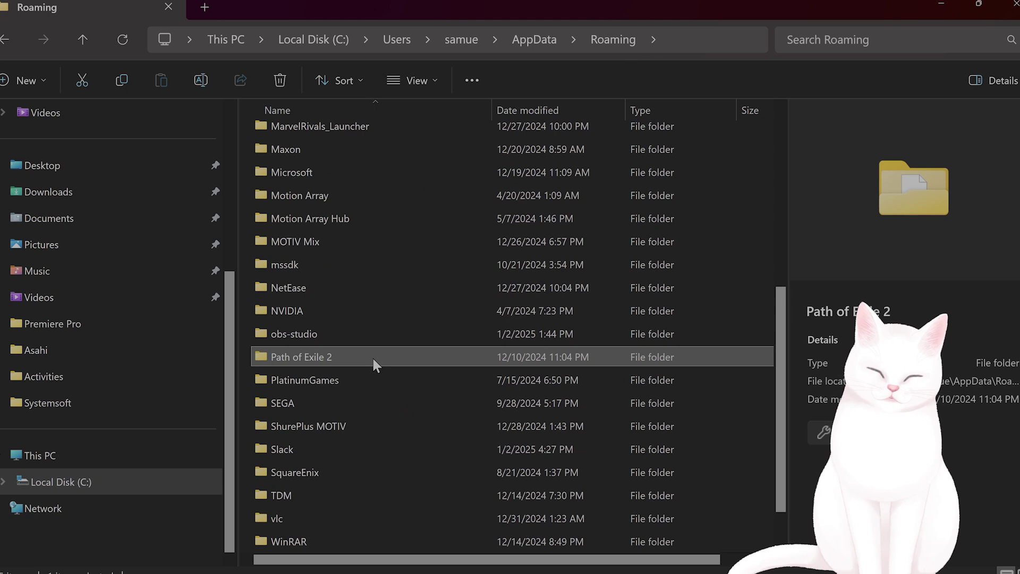
double_click(371, 356)
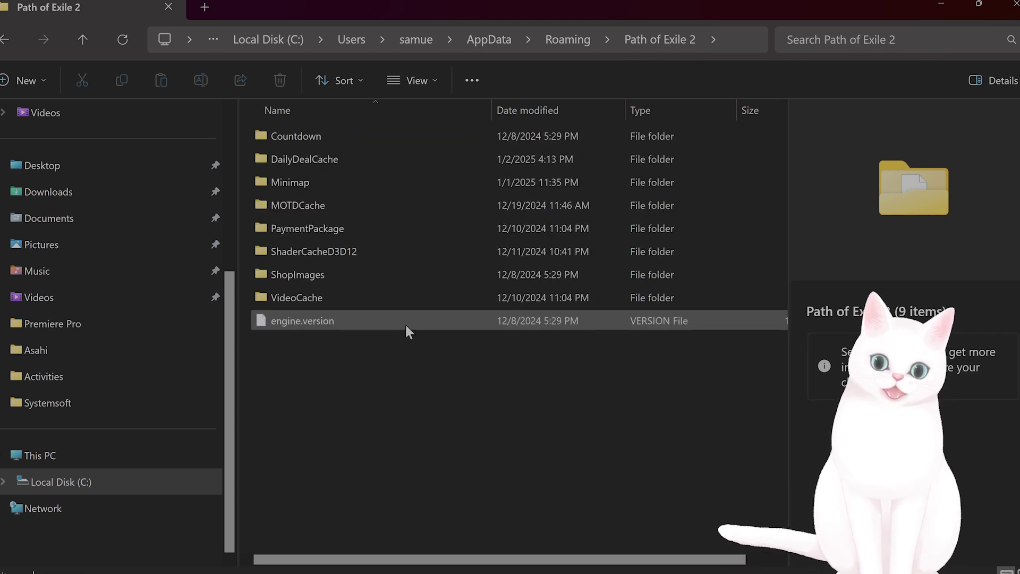
mouse_move(303, 320)
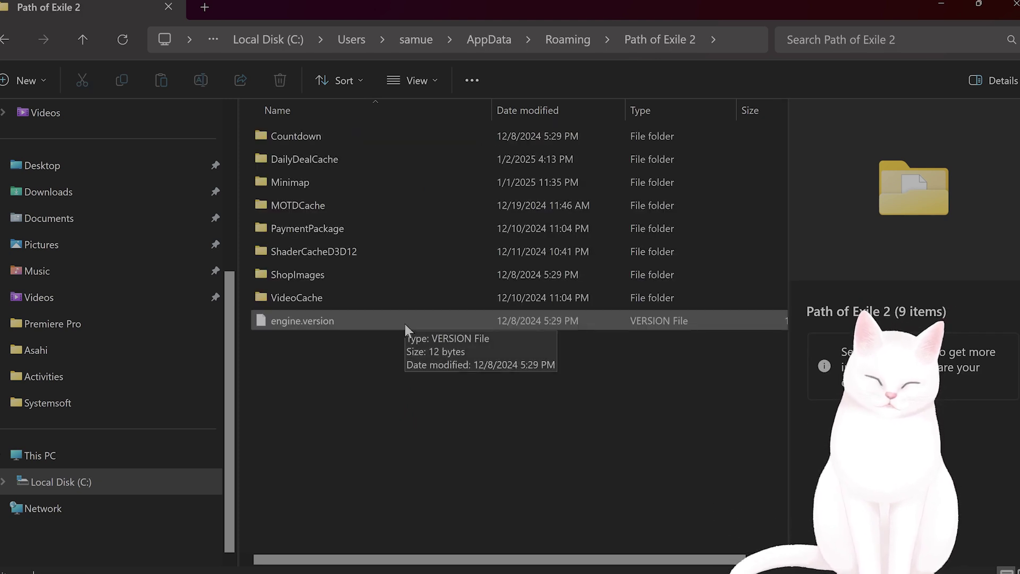
Clear the ShaderCacheD3D12 folder contents and return to the Path of Exile 2 folder.
double_click(365, 248)
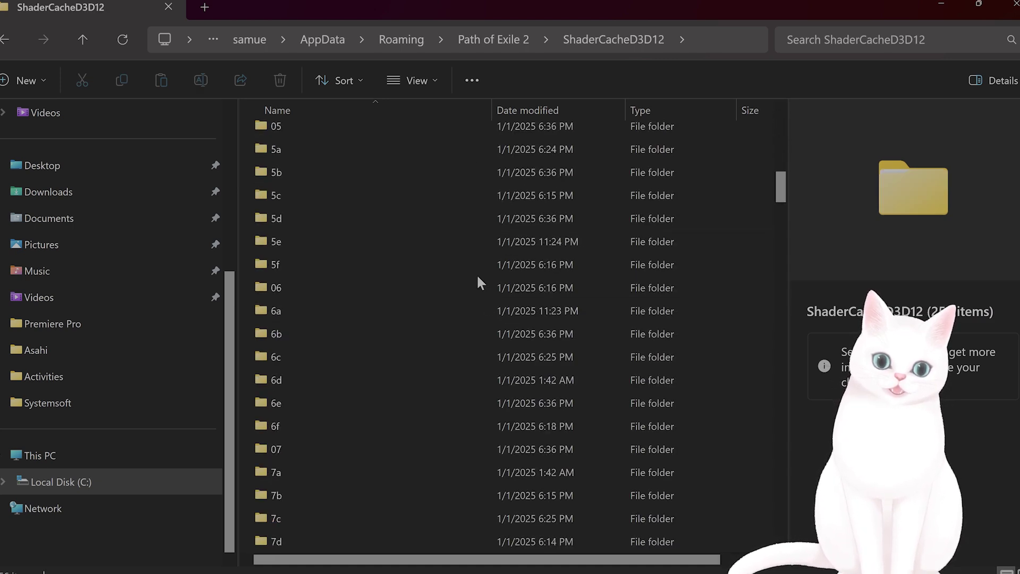
scroll(476, 273, "down", 5)
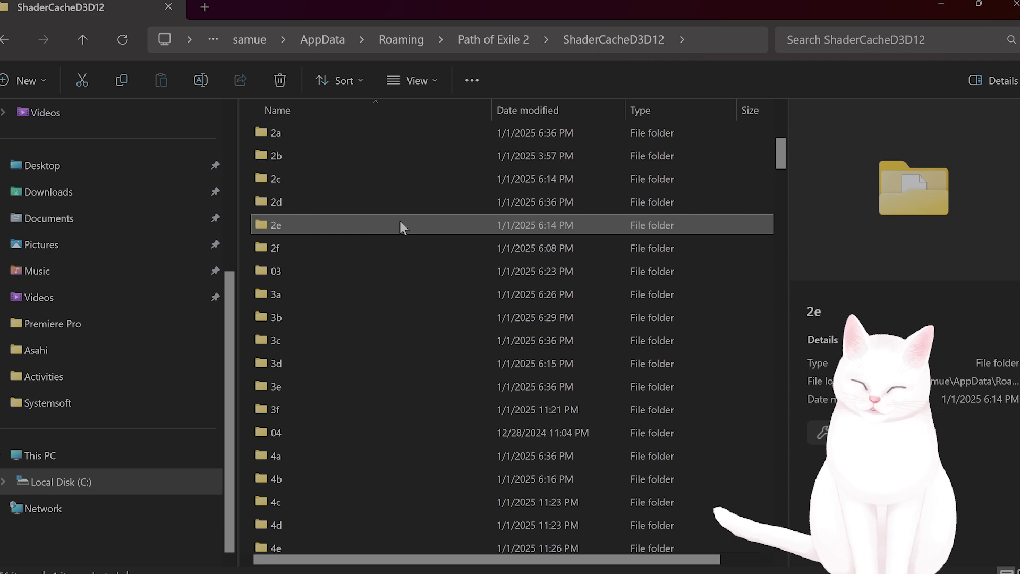
key("ctrl+a")
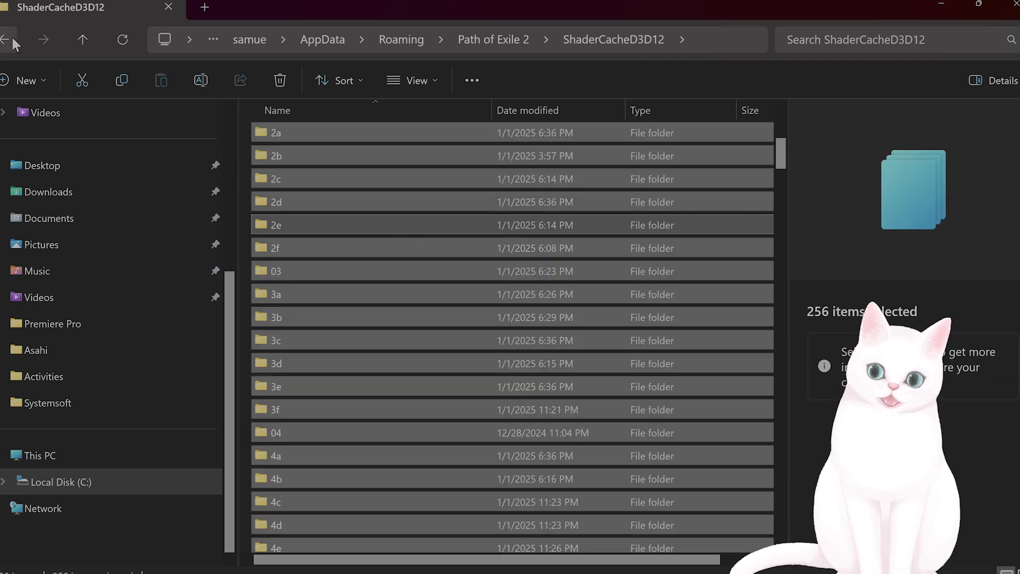
left_click(11, 40)
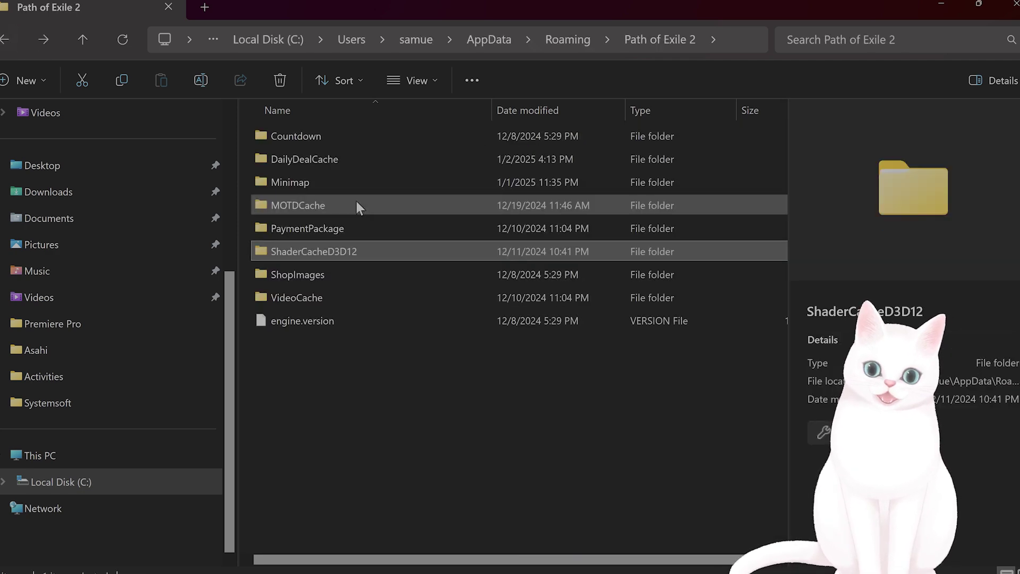
Delete all 38 Minimap cache files and return to the Path of Exile 2 folder.
double_click(330, 184)
left_click(510, 274)
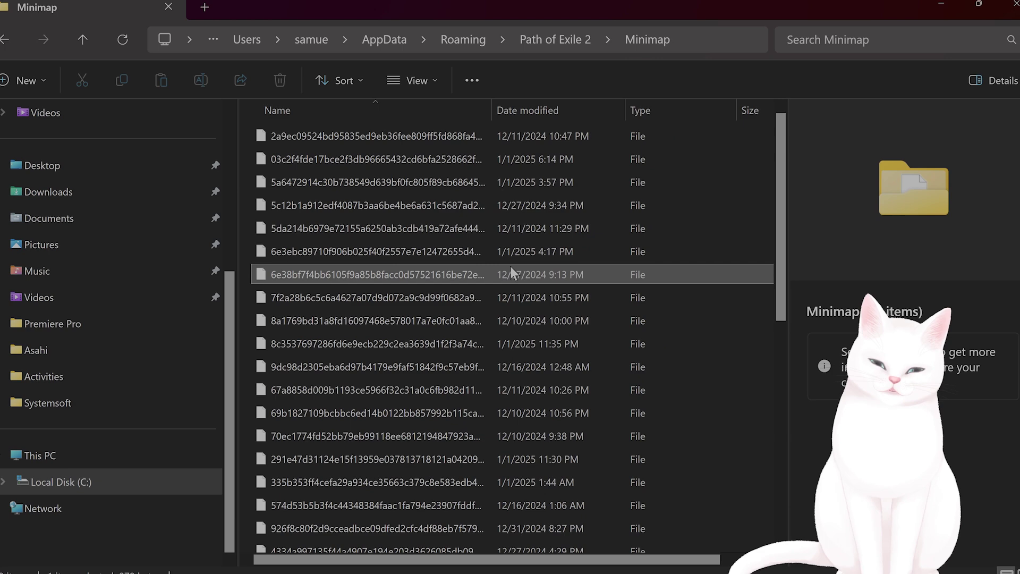
key("ctrl+a")
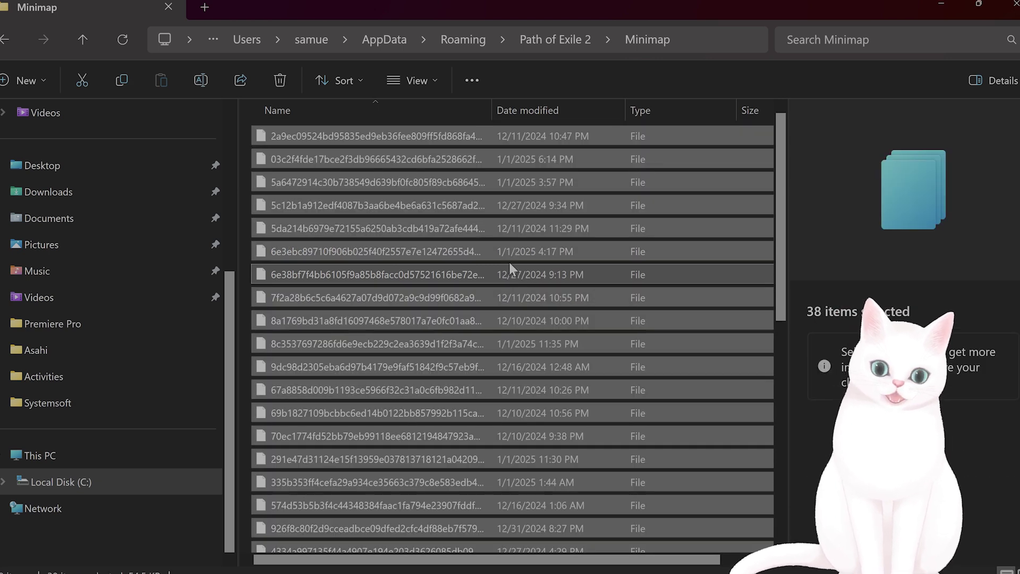
key("Delete")
left_click(9, 49)
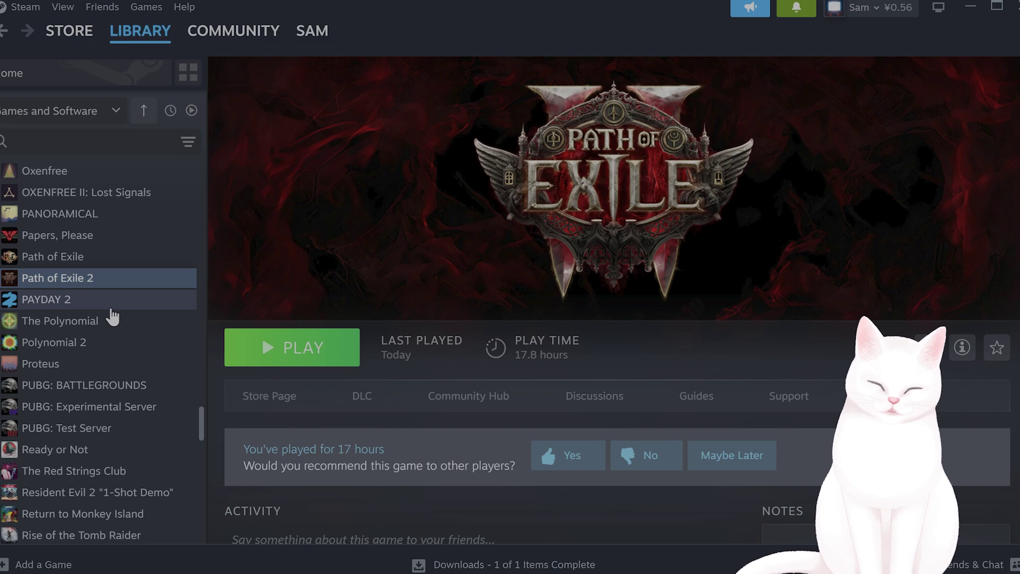
Enter -waitforpreload in Path of Exile 2's Steam Launch Options and close Properties.
right_click(104, 277)
left_click(179, 407)
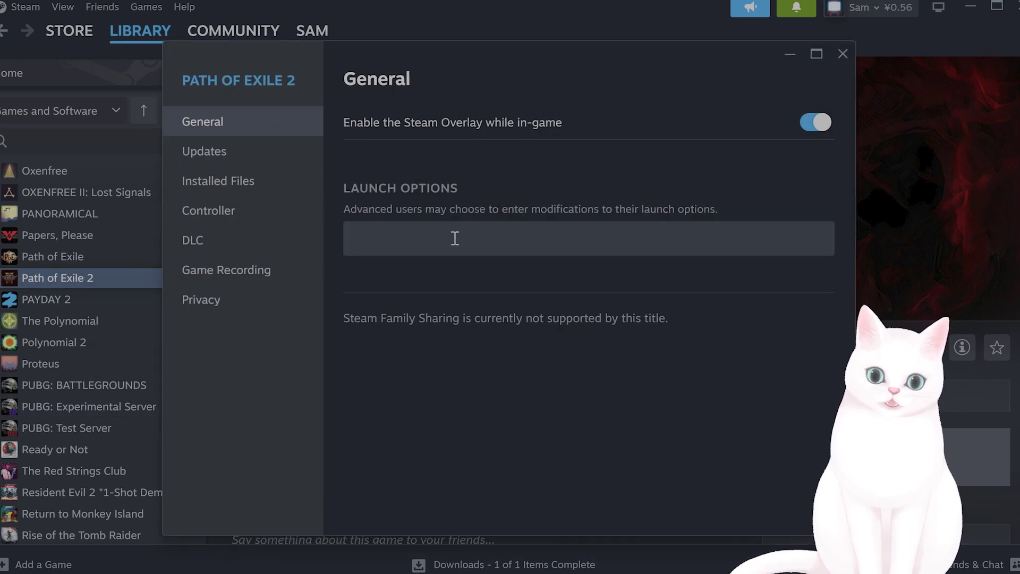
left_click(457, 241)
type("-waitfor")
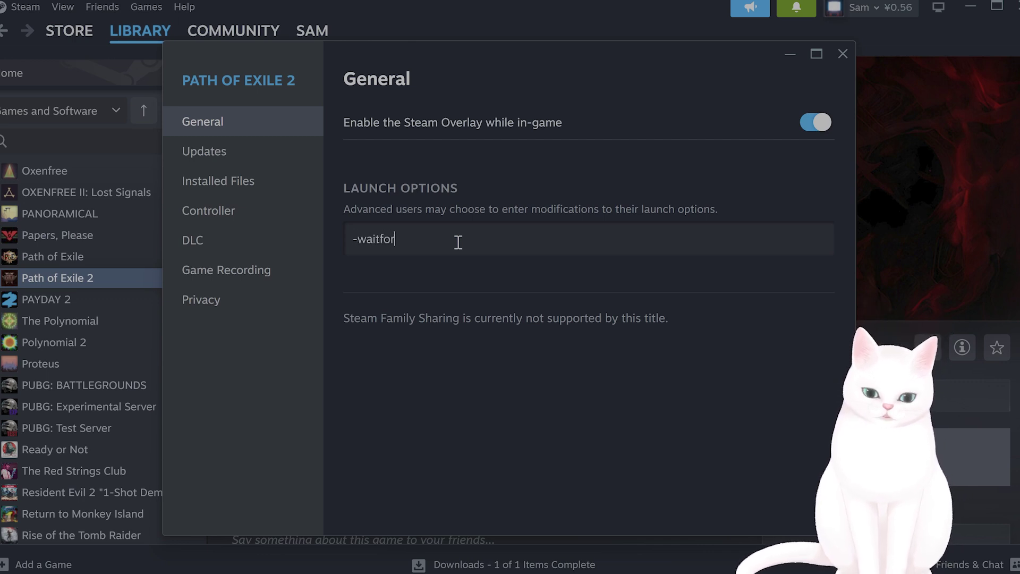
type("preload")
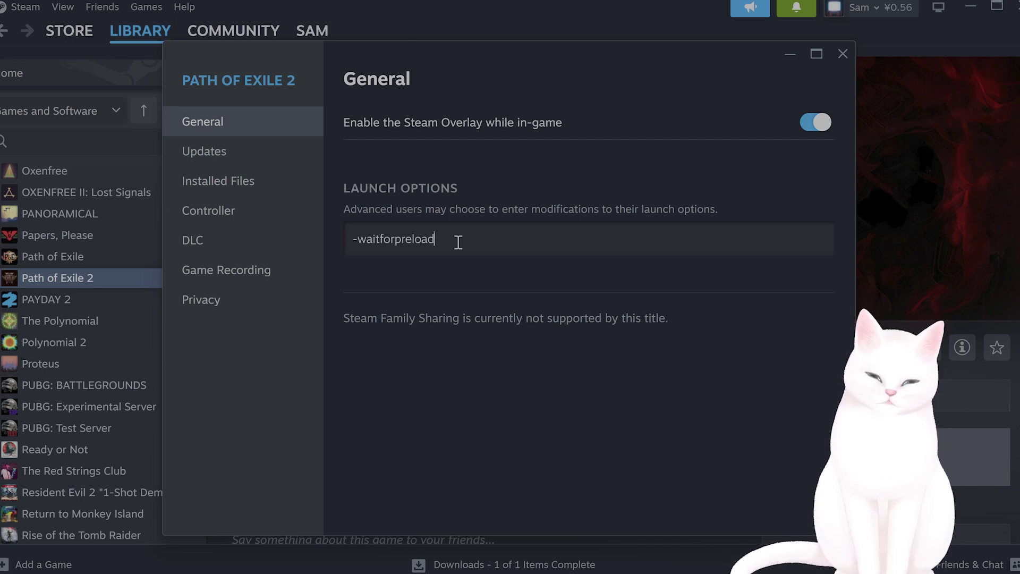
left_click(842, 54)
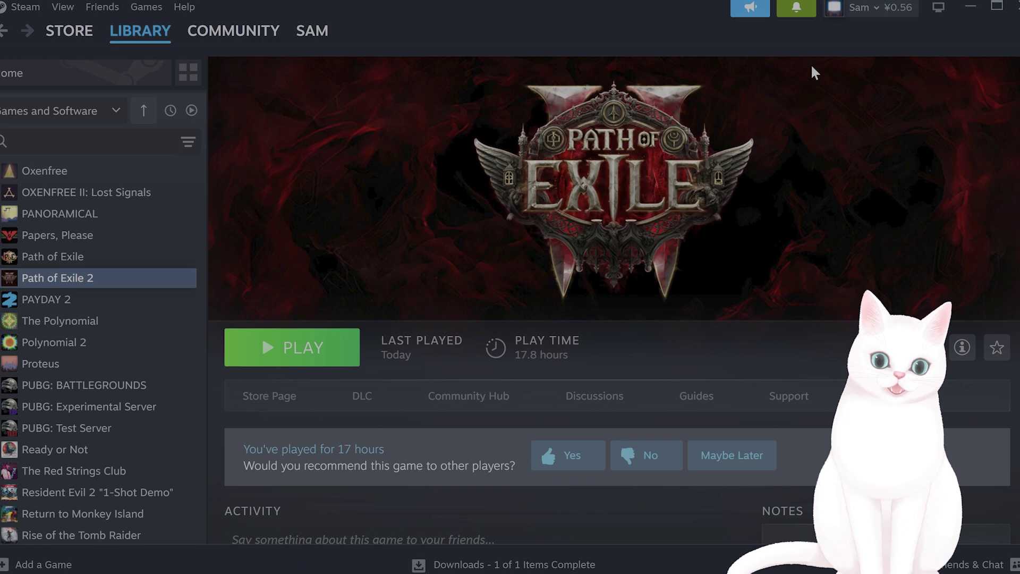